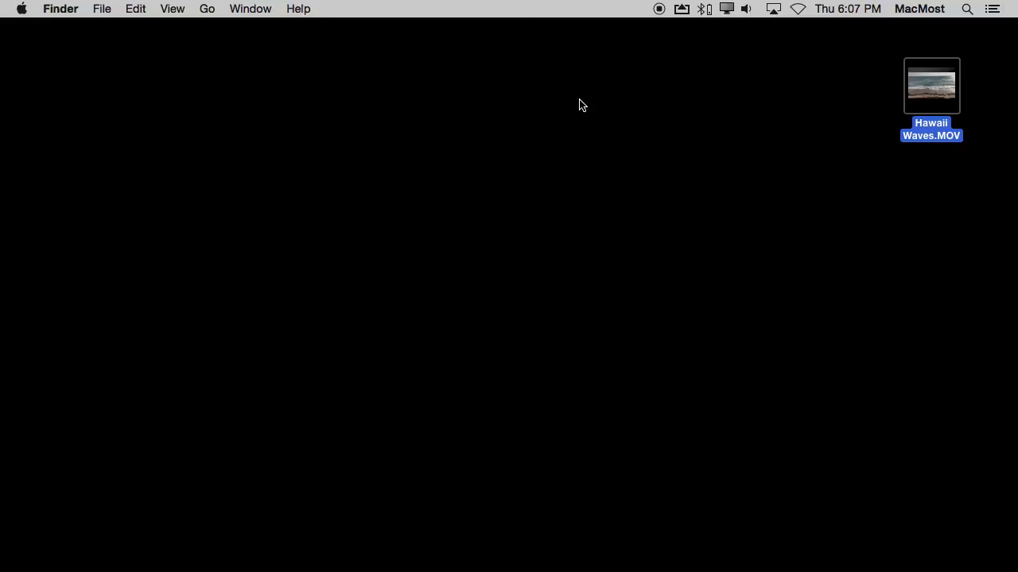
# - Check Hawaii Waves.MOV's file info on the desktop, then launch Compressor from the Dock
pyautogui.moveTo(915, 81)
pyautogui.press('super+i')
pyautogui.moveTo(603, 566)
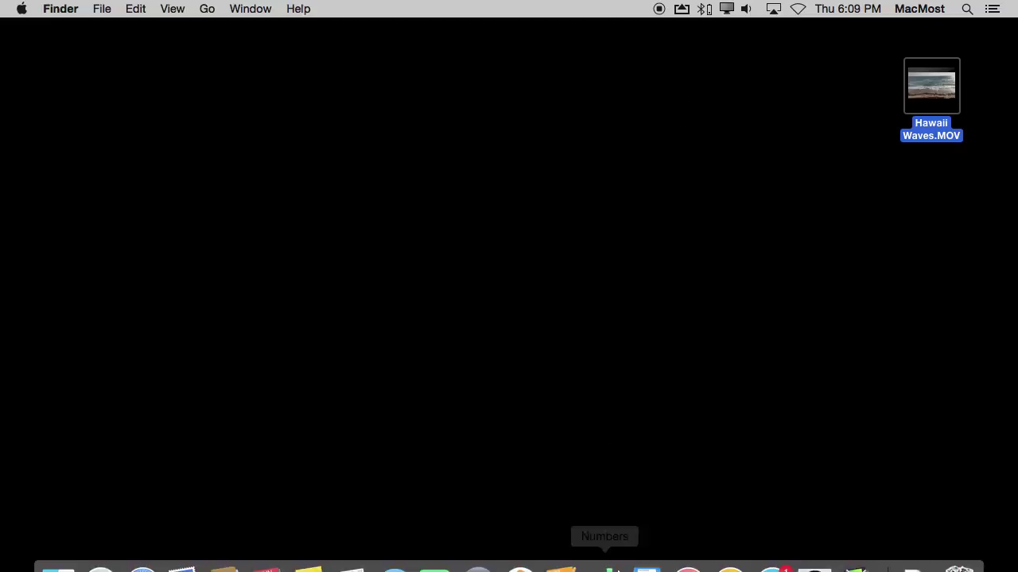
pyautogui.click(852, 561)
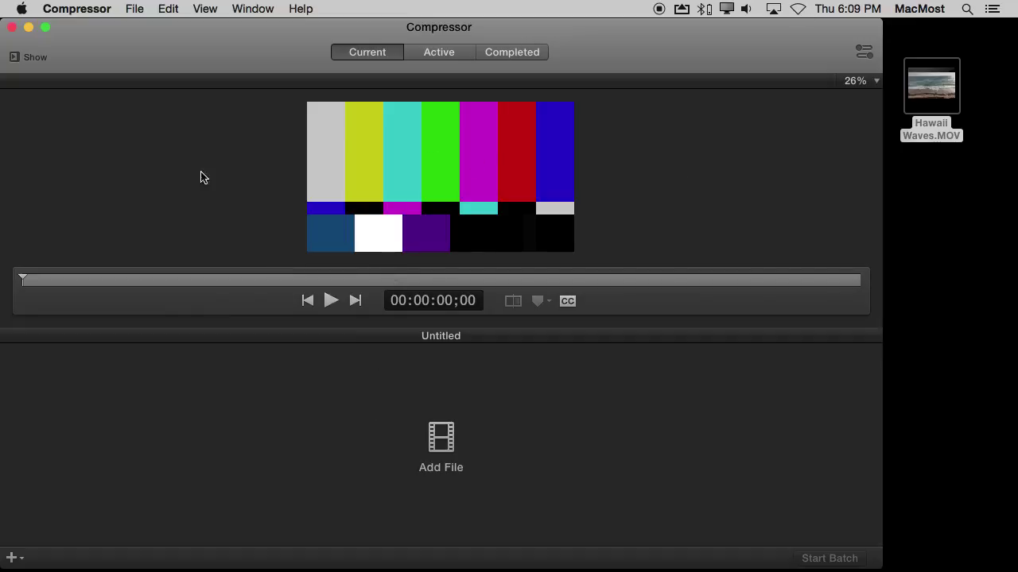
# - Show the Settings sidebar listing presets like Publish to YouTube, ProRes and Apple Devices
pyautogui.click(19, 60)
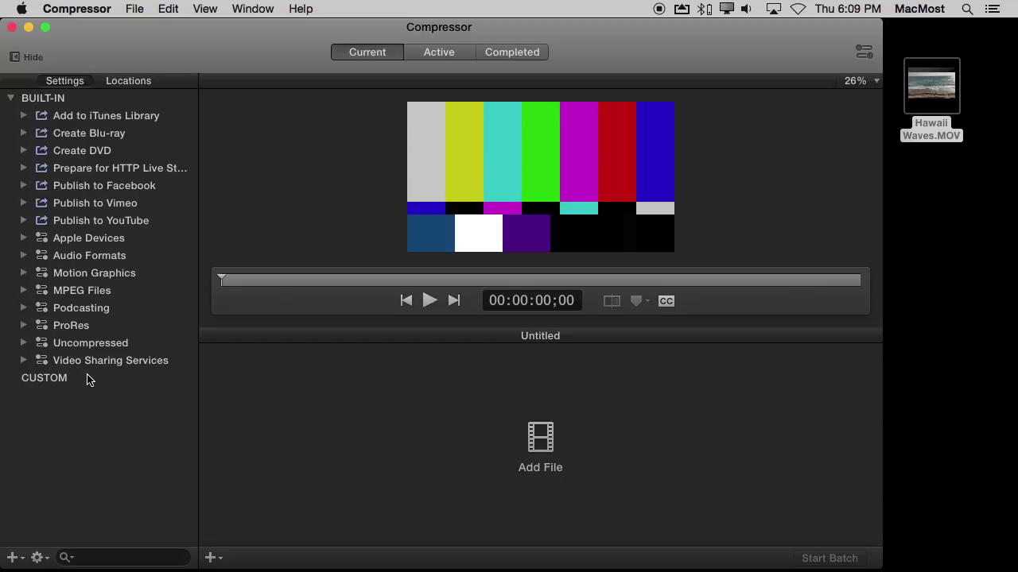
# - Create a new custom setting named 'Archiving' using the H.264 for Apple Devices format
pyautogui.click(12, 558)
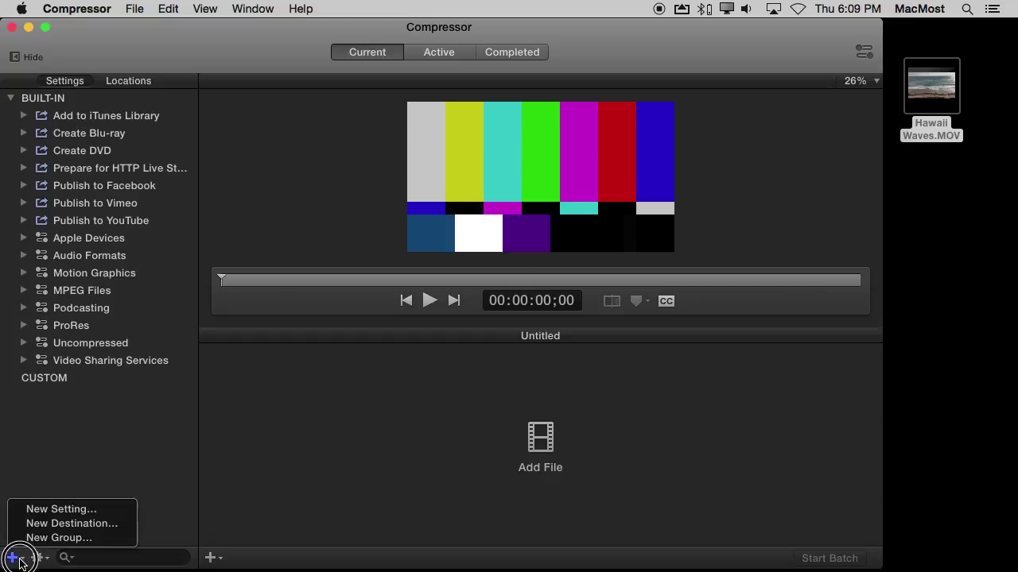
pyautogui.click(63, 509)
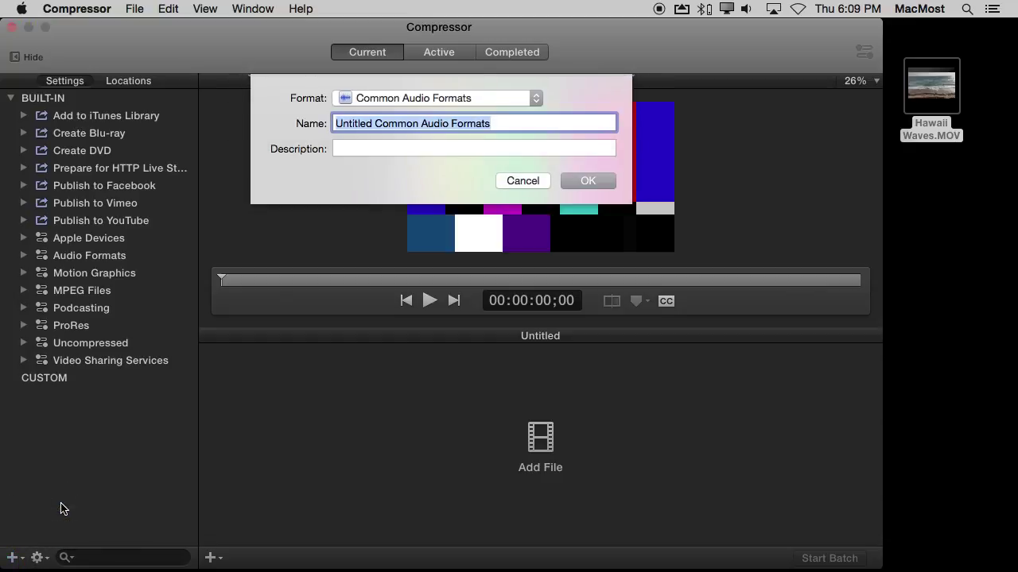
pyautogui.click(395, 101)
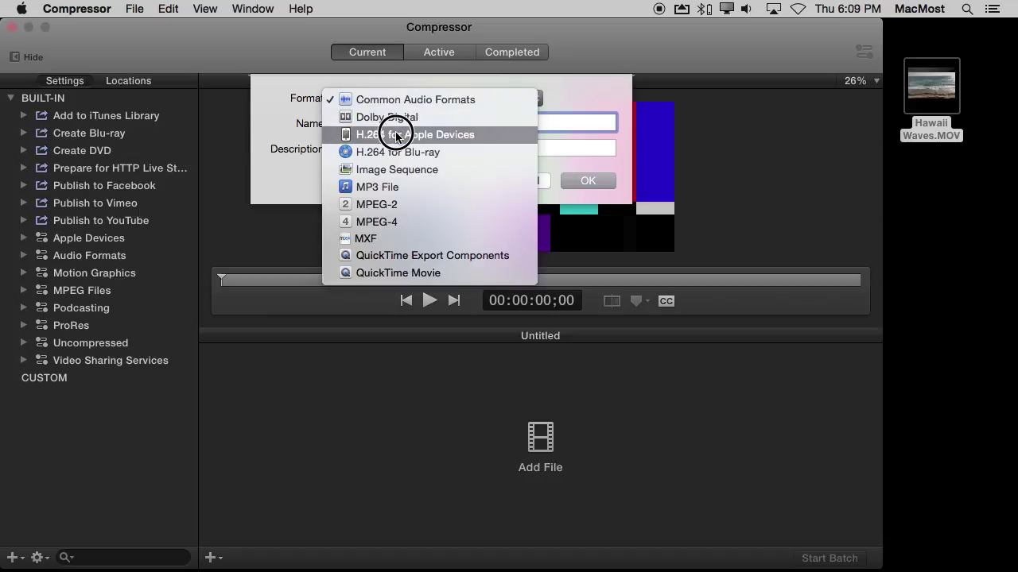
pyautogui.click(396, 133)
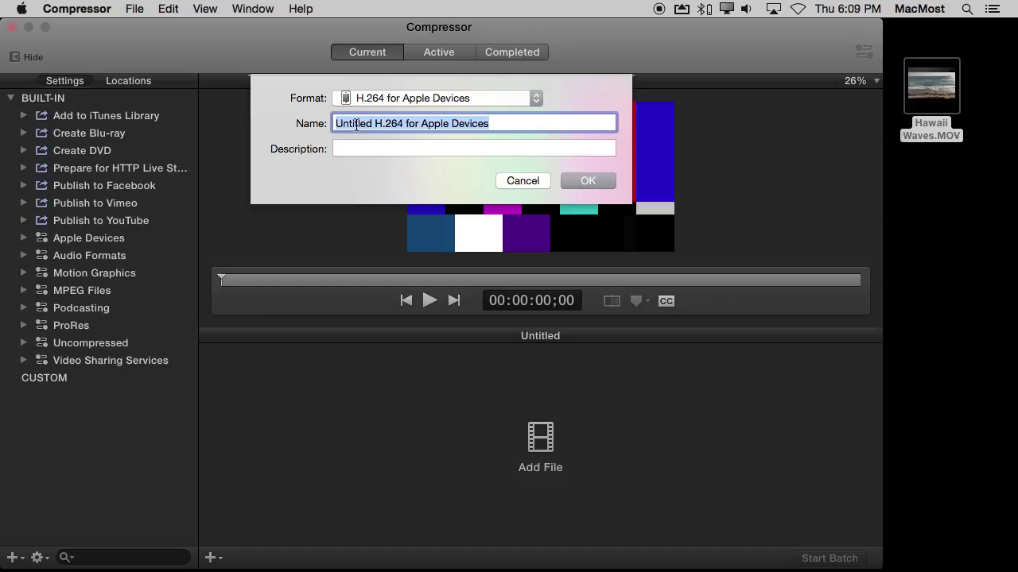
pyautogui.write('Archiving')
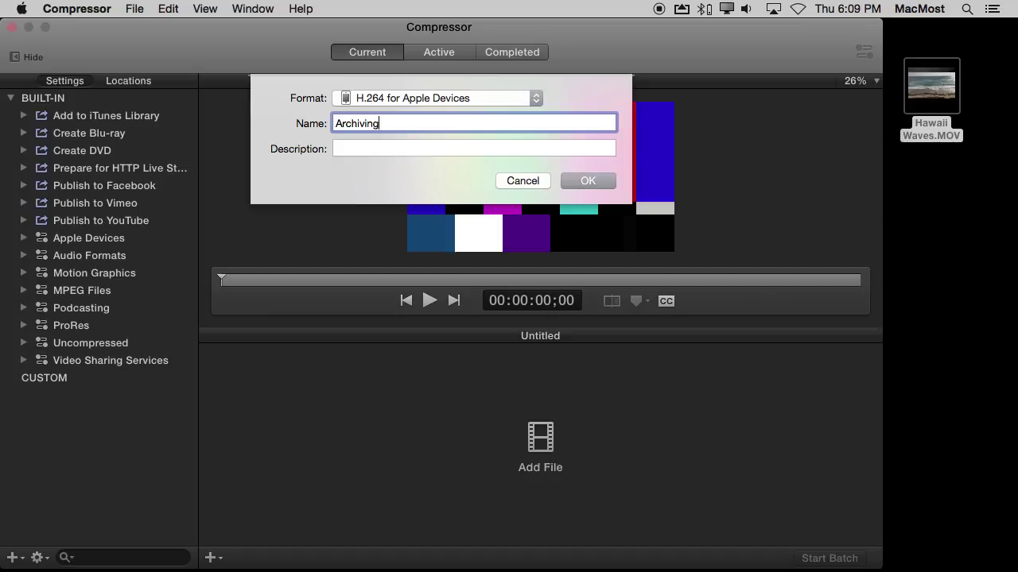
pyautogui.click(585, 182)
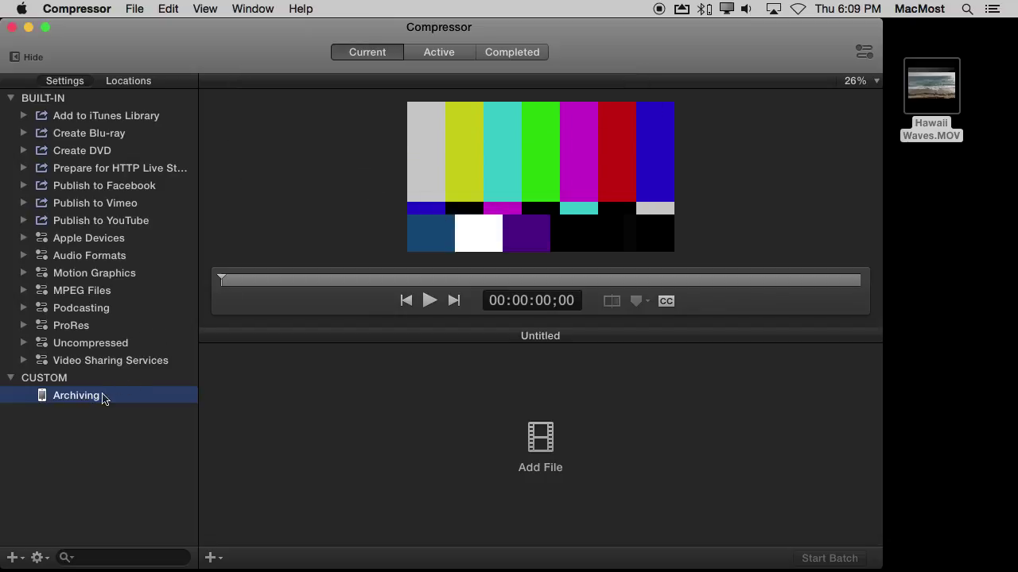
# - Review Archiving's Video and Audio properties, keep frame size up to 1280 x 720, encode for Best quality
pyautogui.click(864, 50)
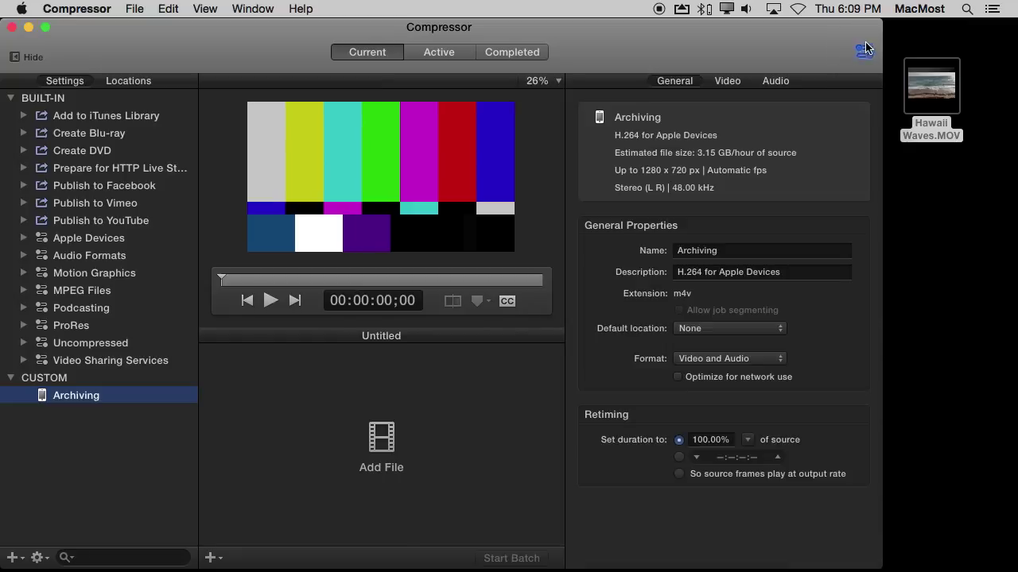
pyautogui.click(721, 83)
pyautogui.click(773, 82)
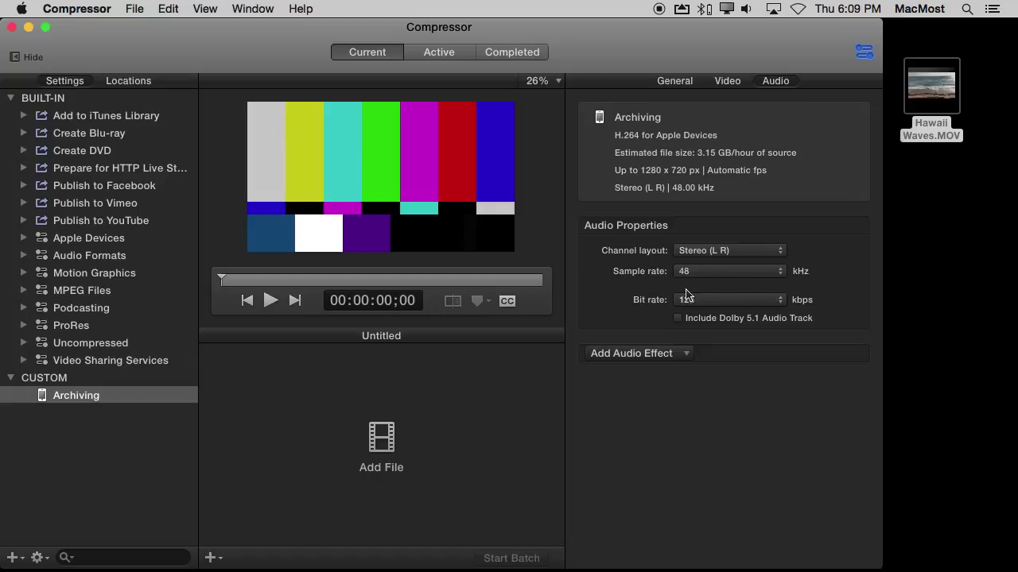
pyautogui.click(727, 81)
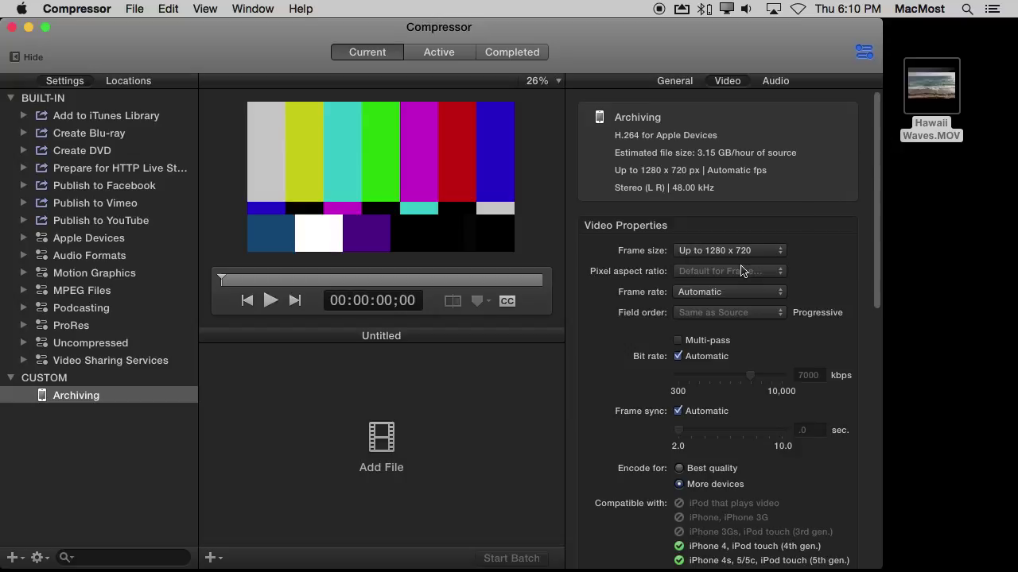
pyautogui.click(720, 252)
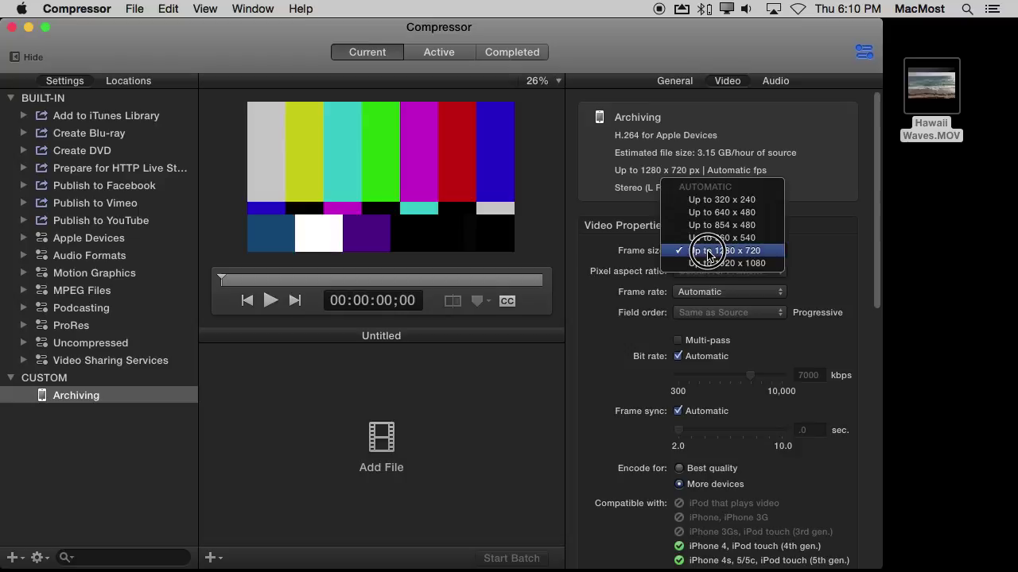
pyautogui.click(803, 254)
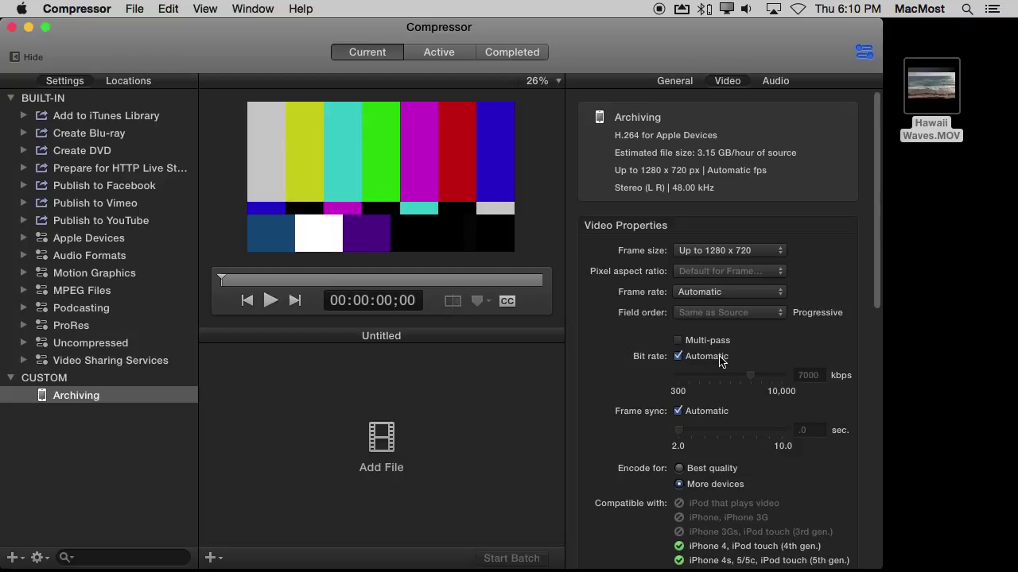
pyautogui.click(680, 469)
# - Set Resize filter and Retiming quality to Best, then add Hawaii Waves.MOV to the batch
pyautogui.scroll(-1, 680, 501)
pyautogui.scroll(-5, 680, 503)
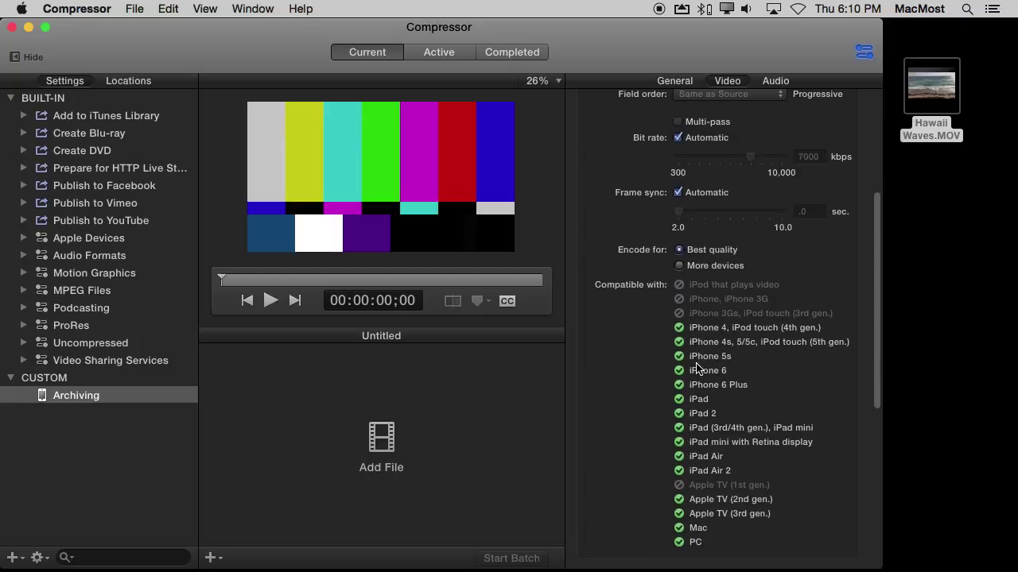
pyautogui.scroll(-4, 659, 379)
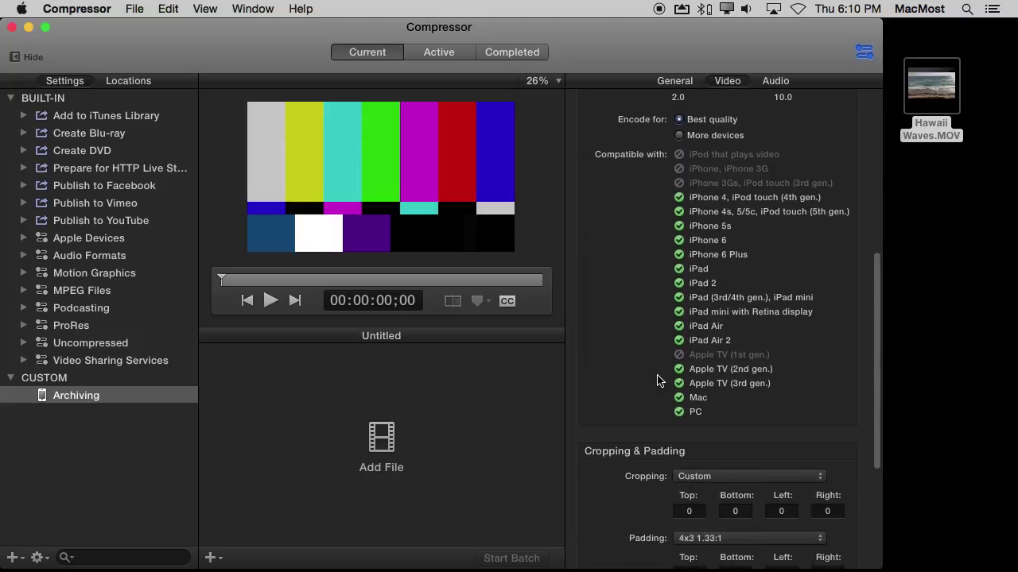
pyautogui.scroll(-1, 657, 380)
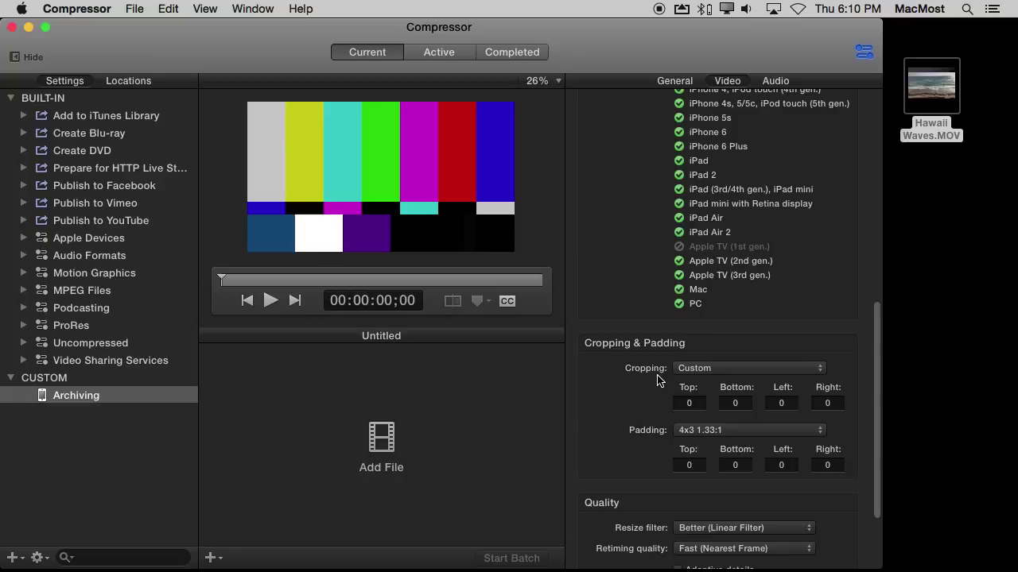
pyautogui.scroll(-3, 657, 380)
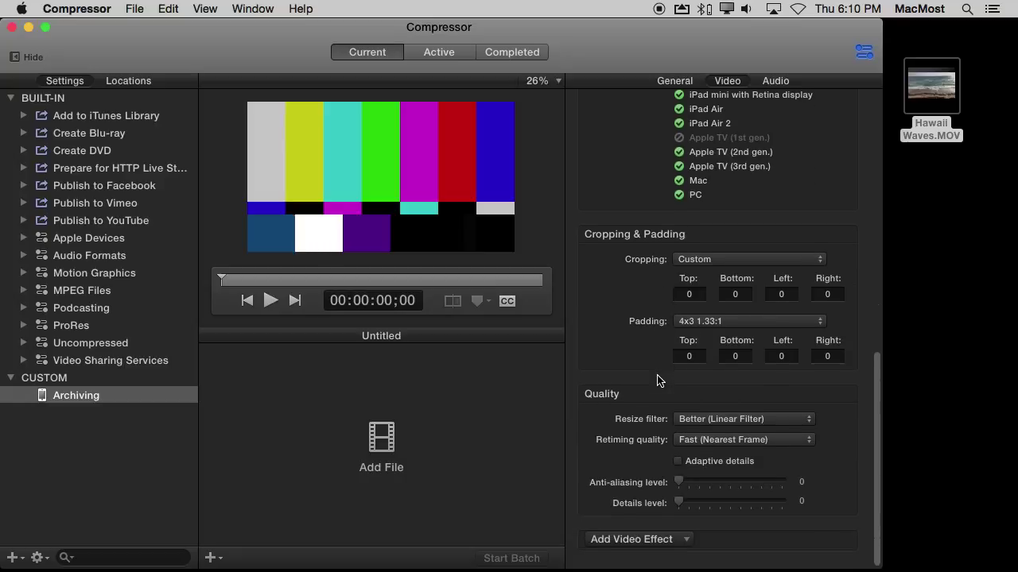
pyautogui.click(733, 426)
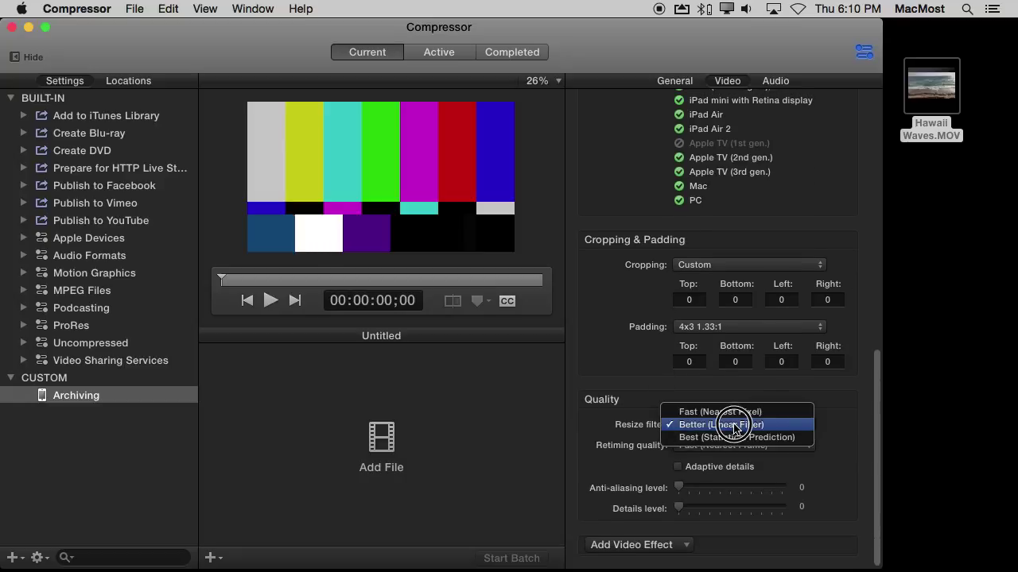
pyautogui.click(735, 437)
pyautogui.click(715, 446)
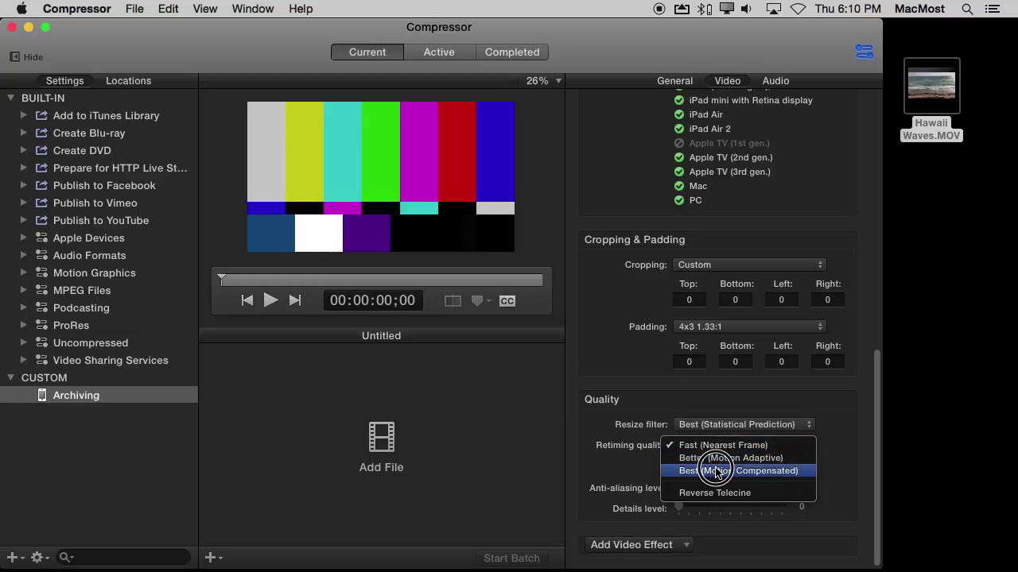
pyautogui.click(724, 471)
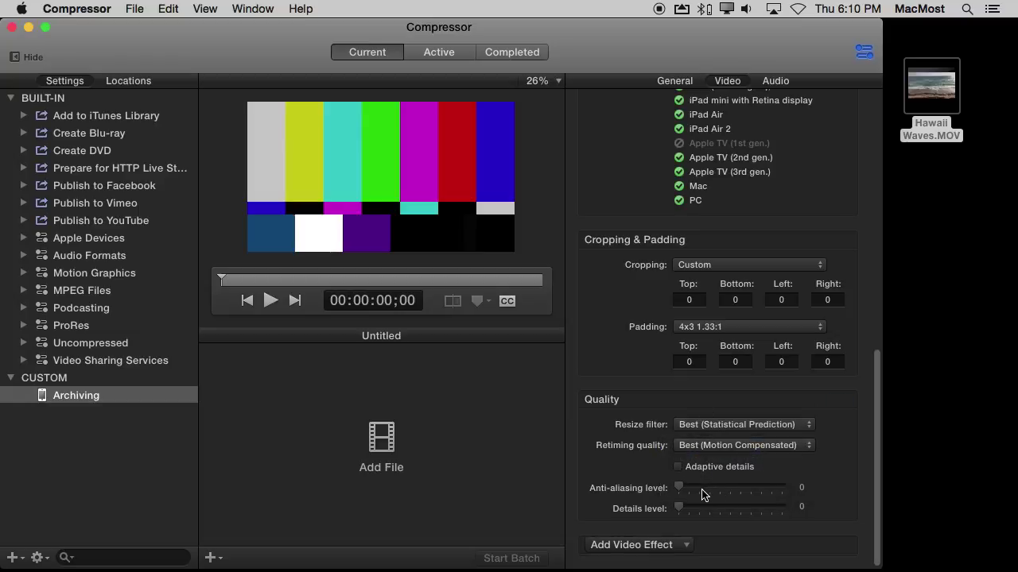
pyautogui.scroll(10, 650, 398)
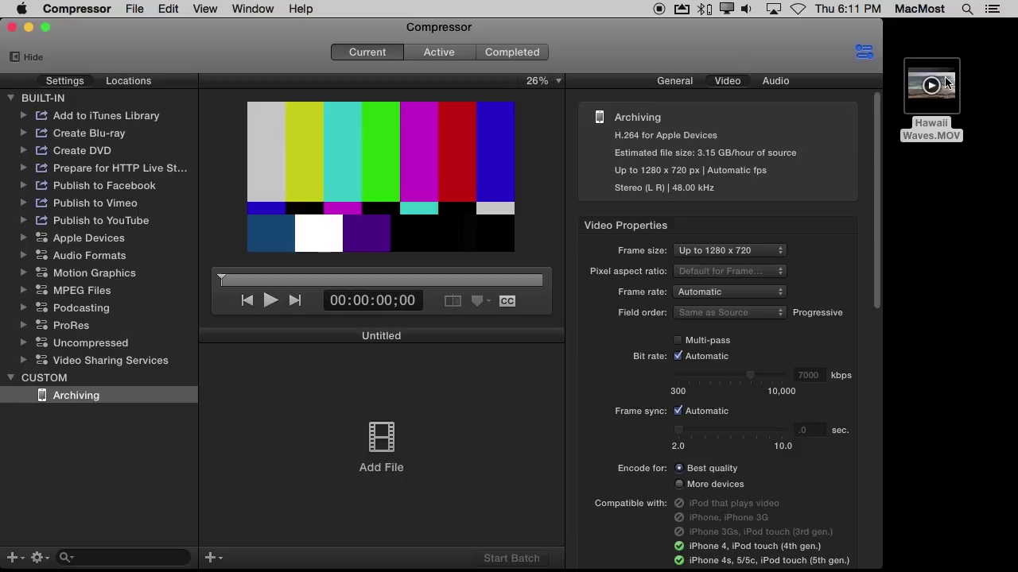
pyautogui.moveTo(942, 89); pyautogui.dragTo(382, 441)
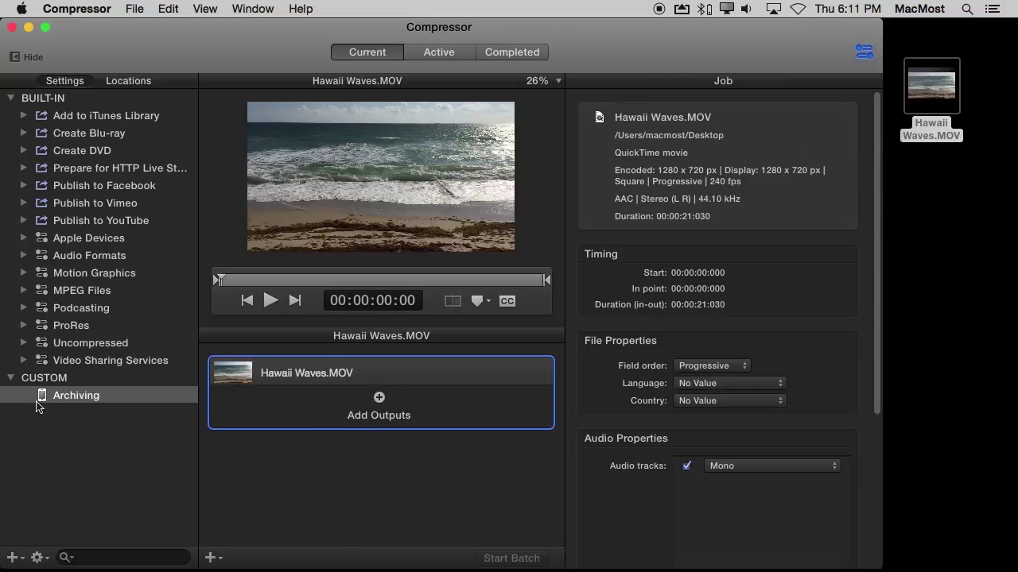
# - Add the Archiving preset as the Hawaii Waves.MOV job's output and start the batch
pyautogui.moveTo(41, 395); pyautogui.dragTo(387, 409)
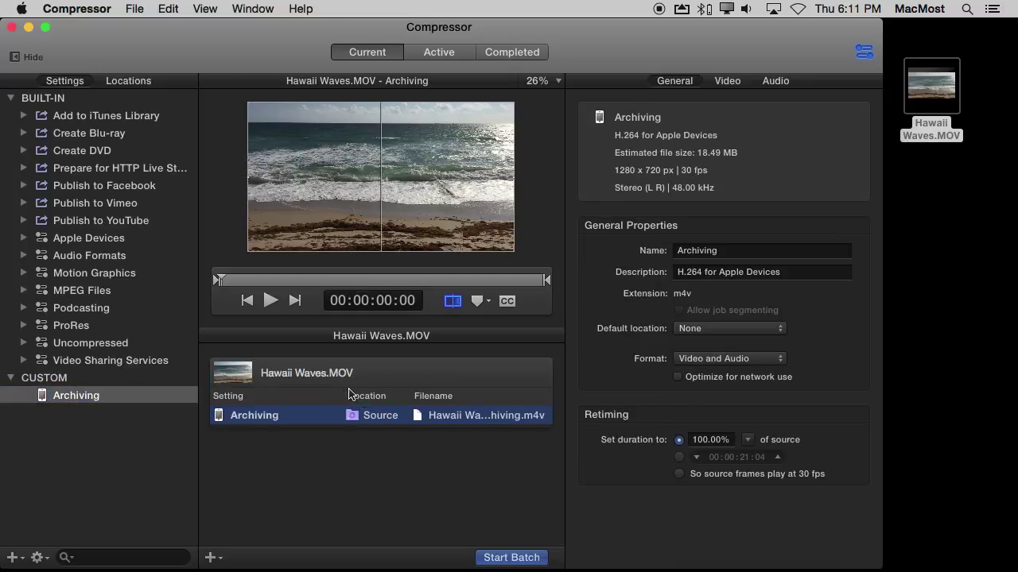
pyautogui.click(349, 390)
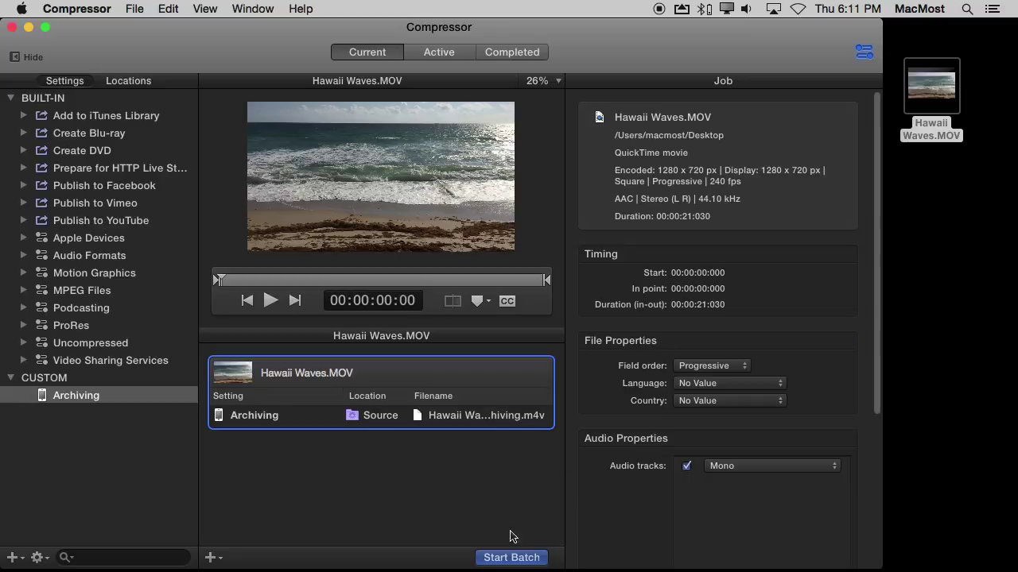
pyautogui.click(506, 560)
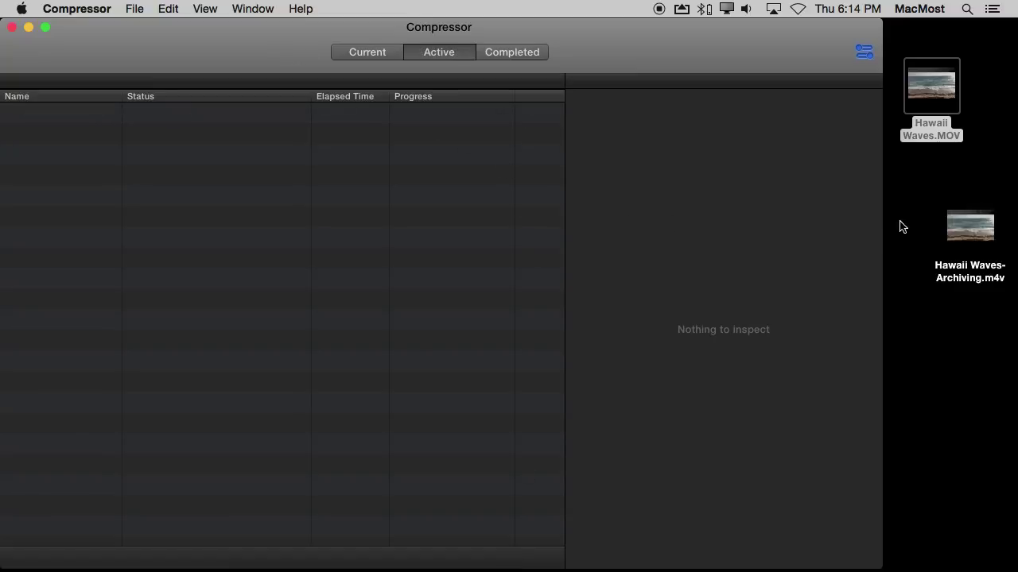
# - Compare the 106 MB original with the 19.1 MB Archiving .m4v, then open the original
pyautogui.click(911, 104)
pyautogui.press('super+i')
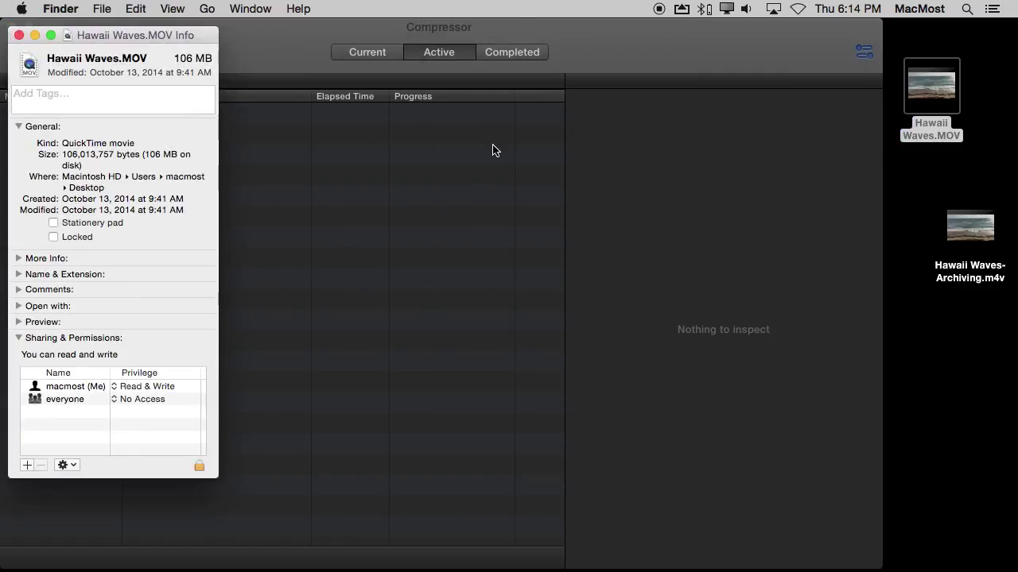
pyautogui.press('super+w')
pyautogui.click(958, 222)
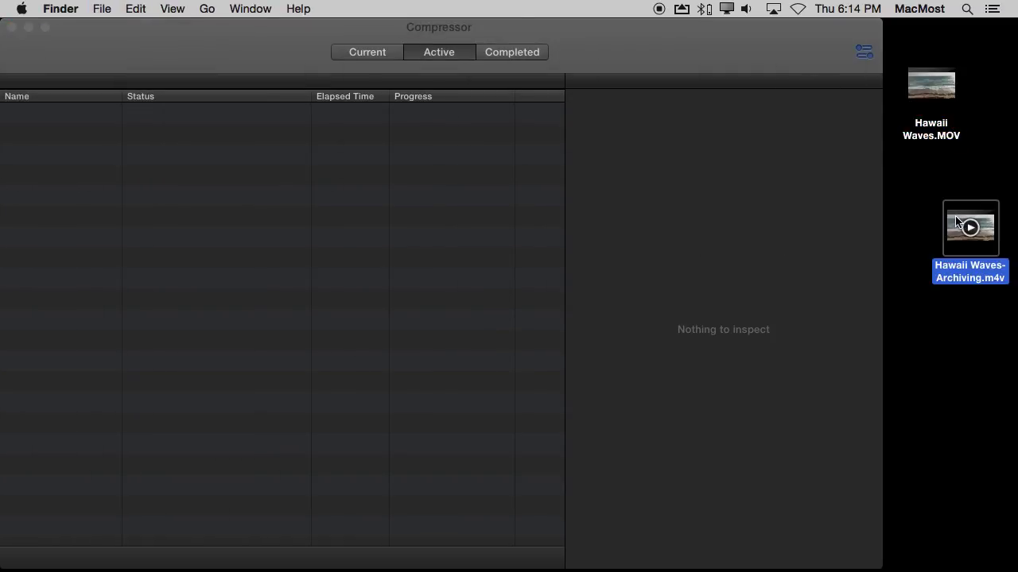
pyautogui.press('super+i')
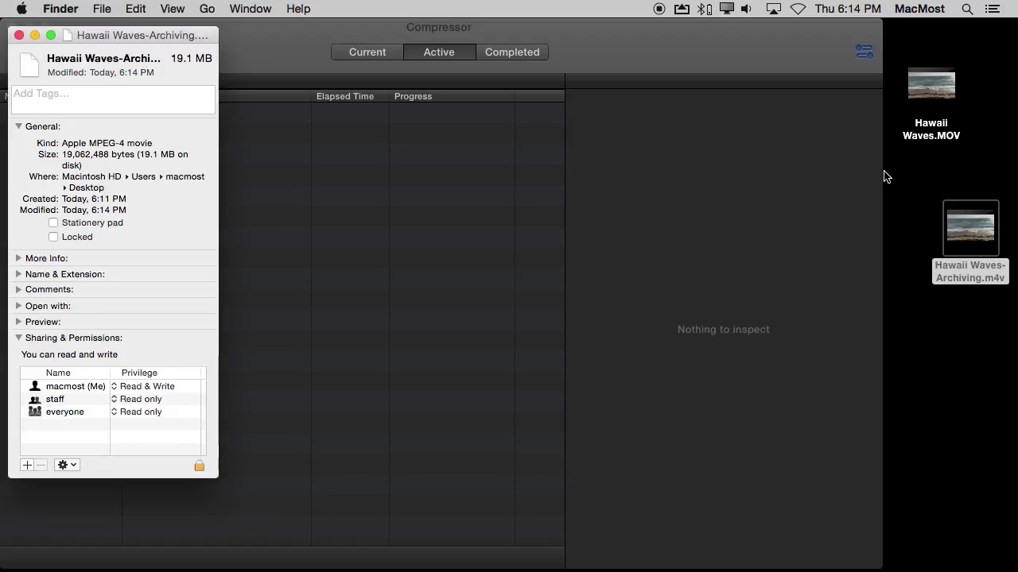
pyautogui.press('super+w')
pyautogui.doubleClick(920, 96)
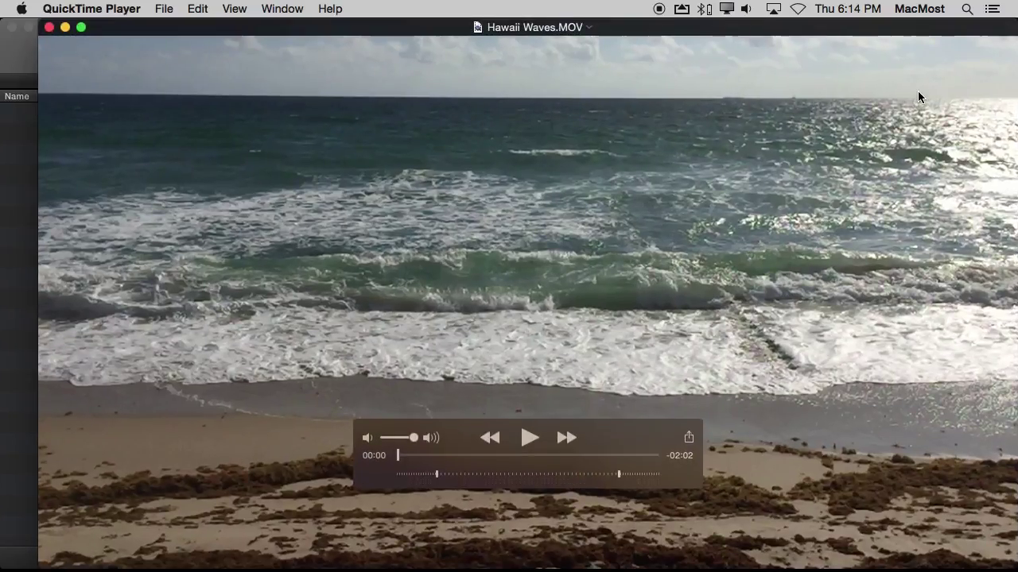
# - Play and pause the original Hawaii Waves.MOV, then close its player
pyautogui.click(529, 444)
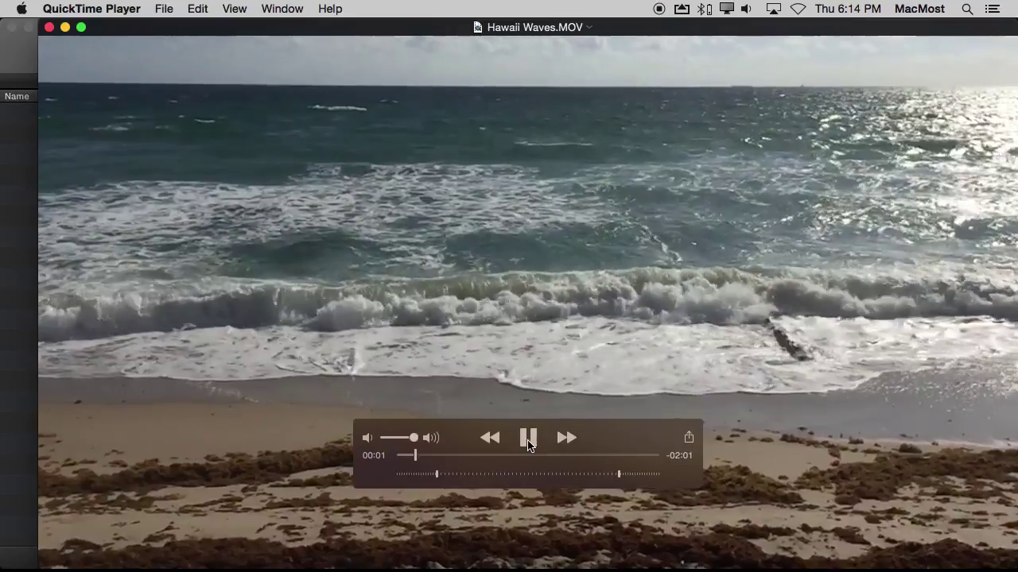
pyautogui.click(529, 440)
pyautogui.press('super+w')
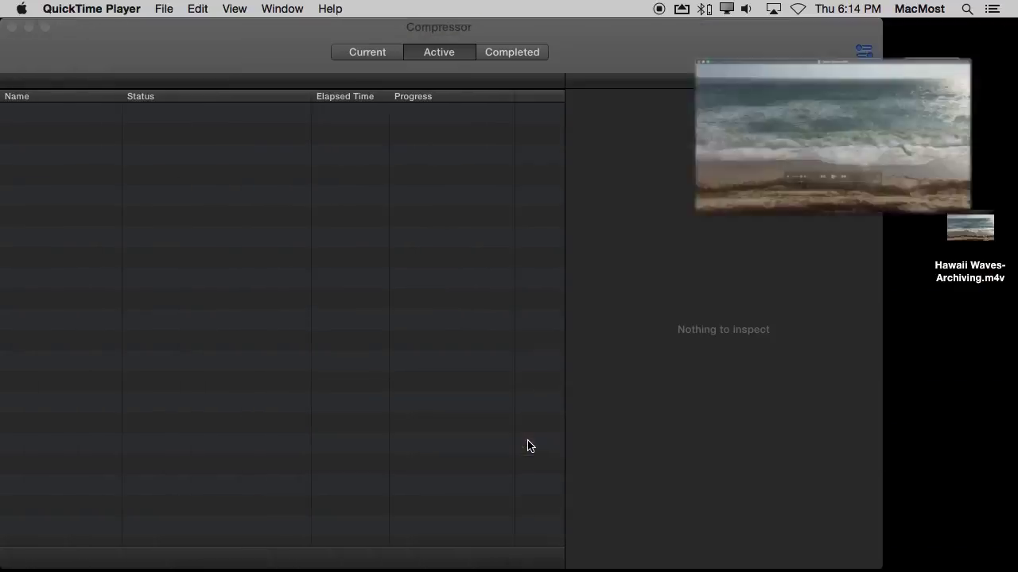
# - Play Hawaii Waves-Archiving.m4v, close its player, and return to Compressor
pyautogui.doubleClick(965, 227)
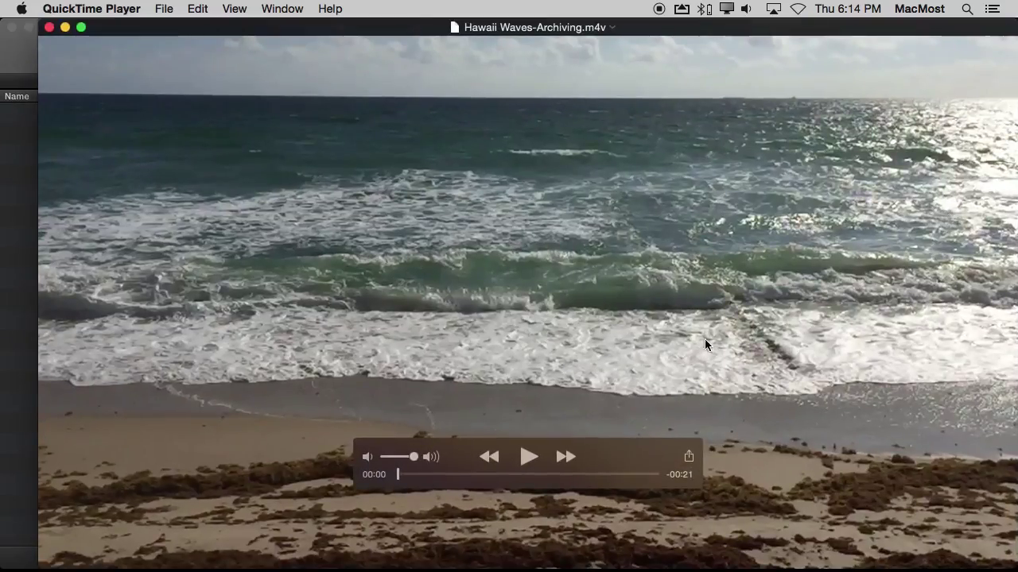
pyautogui.click(531, 458)
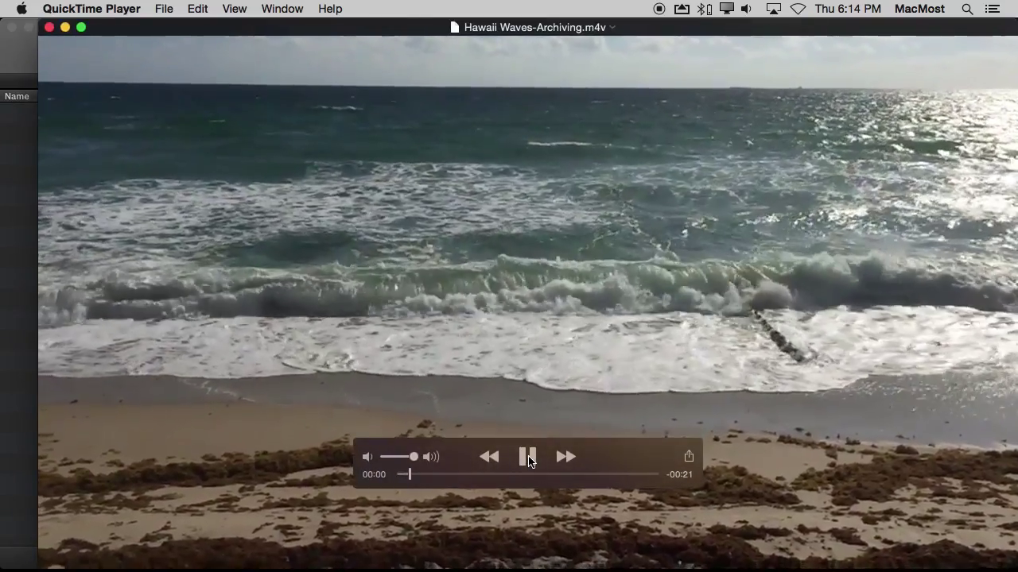
pyautogui.press('super+w')
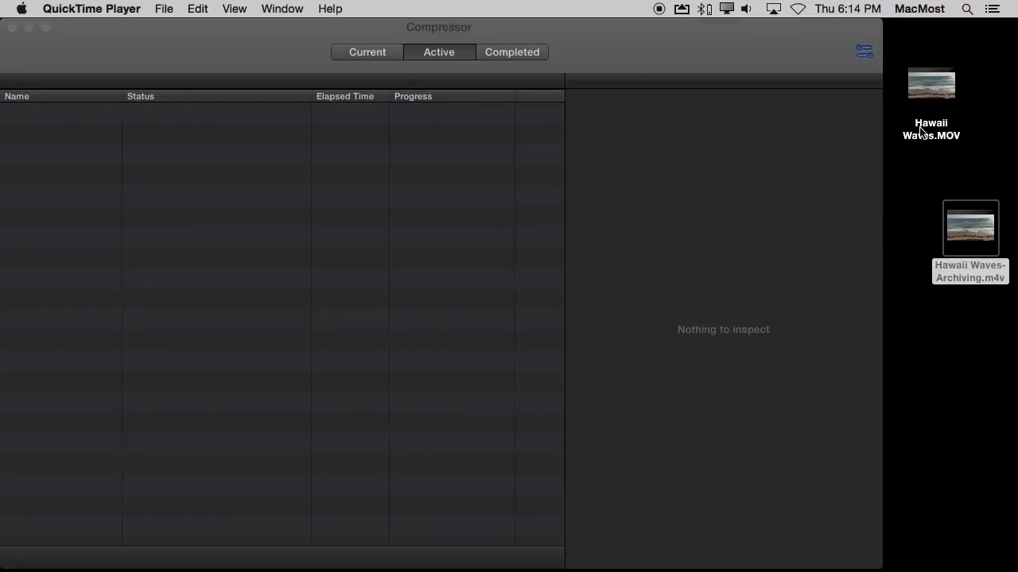
pyautogui.moveTo(910, 82)
pyautogui.click(719, 48)
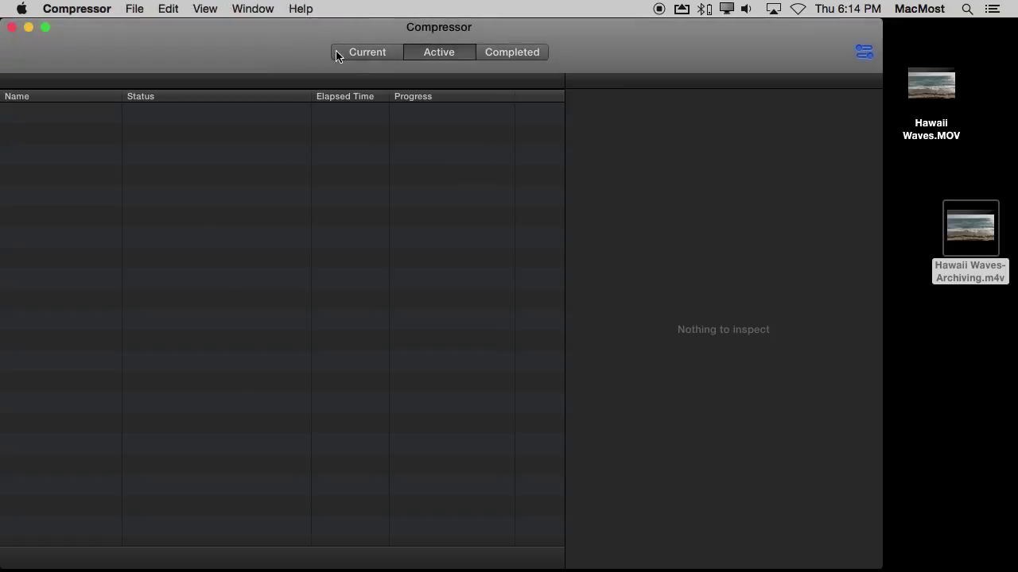
# - Lower the Archiving preset's video bit rate manually to 2869 kbps, then restore Automatic bit rate
pyautogui.click(363, 54)
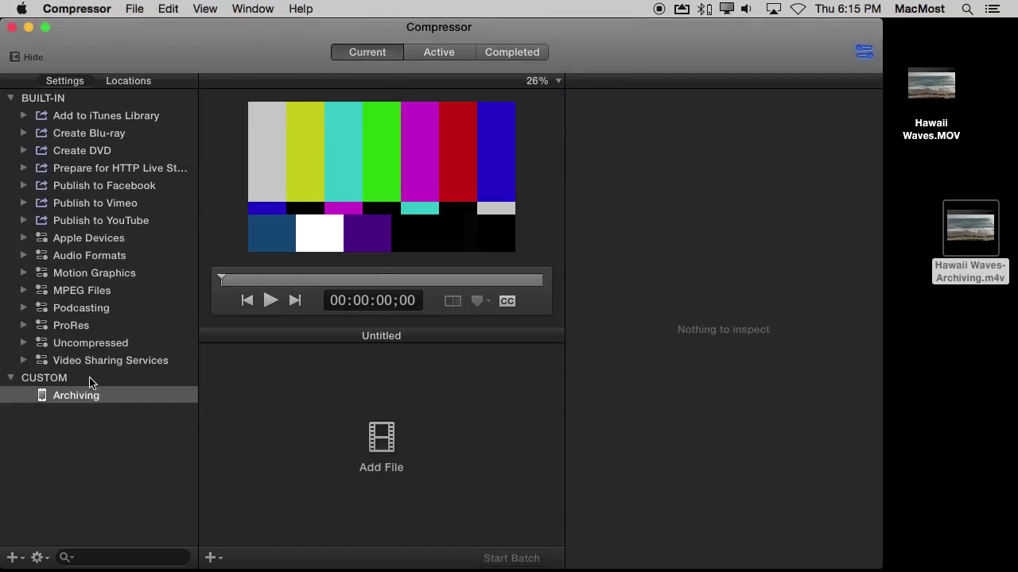
pyautogui.click(70, 396)
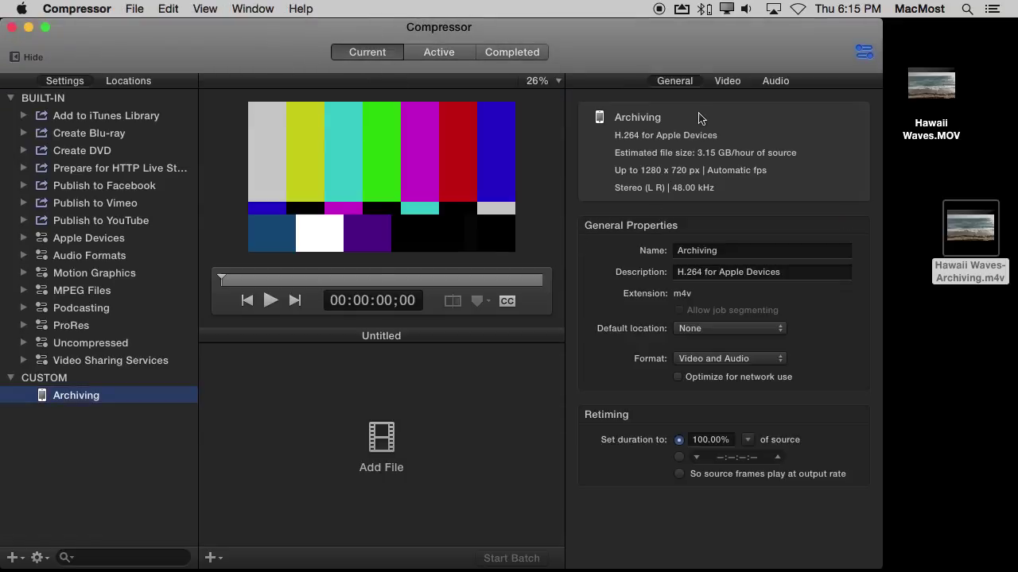
pyautogui.click(727, 81)
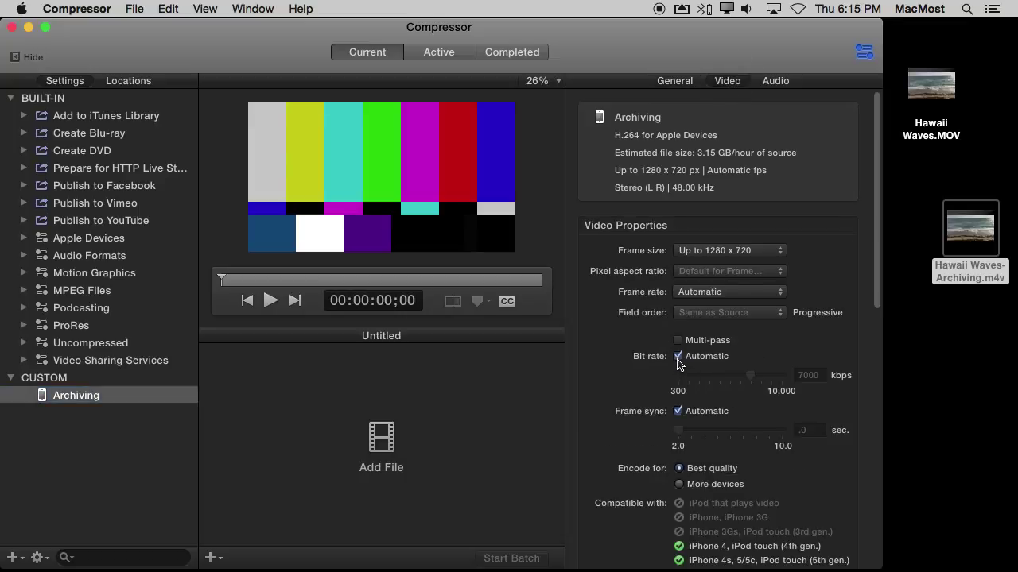
pyautogui.click(678, 357)
pyautogui.moveTo(751, 381); pyautogui.dragTo(707, 381)
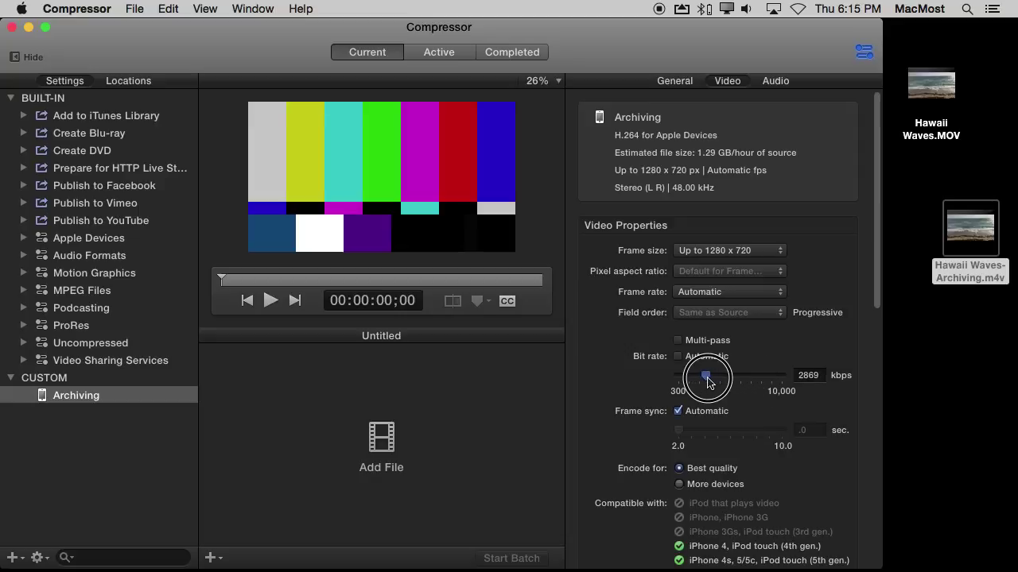
pyautogui.moveTo(708, 382); pyautogui.dragTo(709, 381)
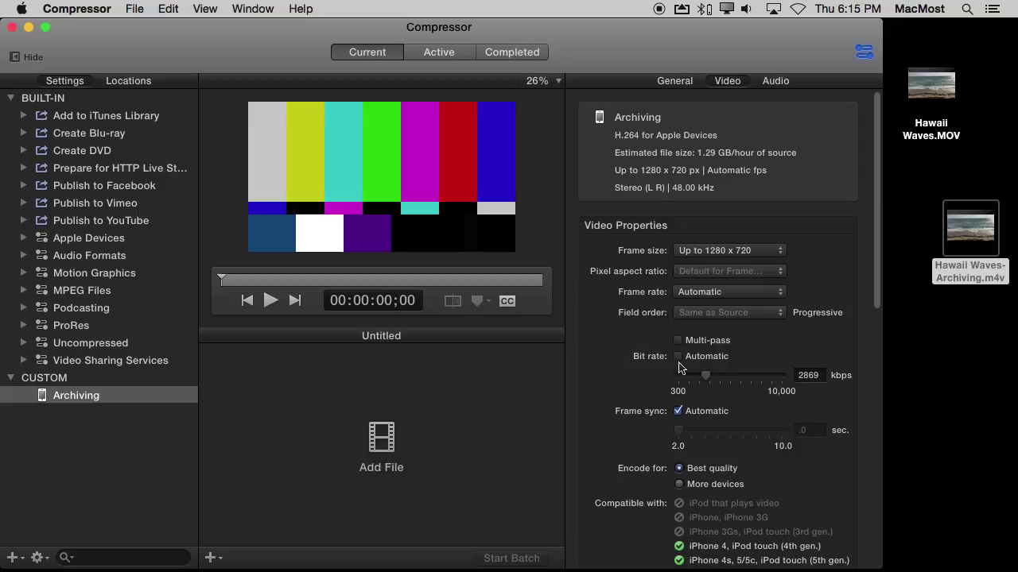
pyautogui.click(679, 356)
# - Raise the Archiving preset's frame size limit to Up to 1920 x 1080
pyautogui.click(711, 254)
pyautogui.click(716, 263)
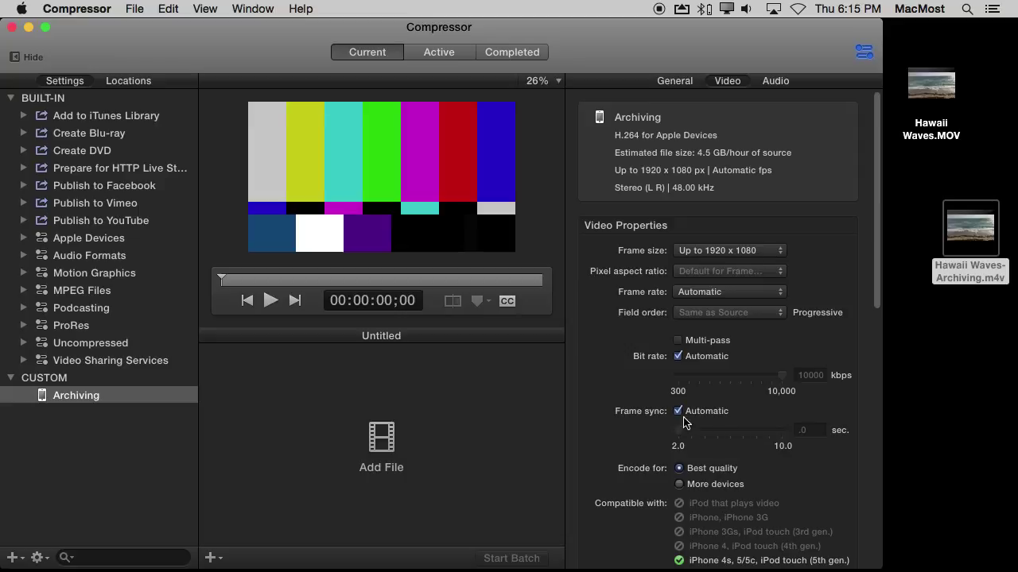
pyautogui.scroll(-10, 713, 534)
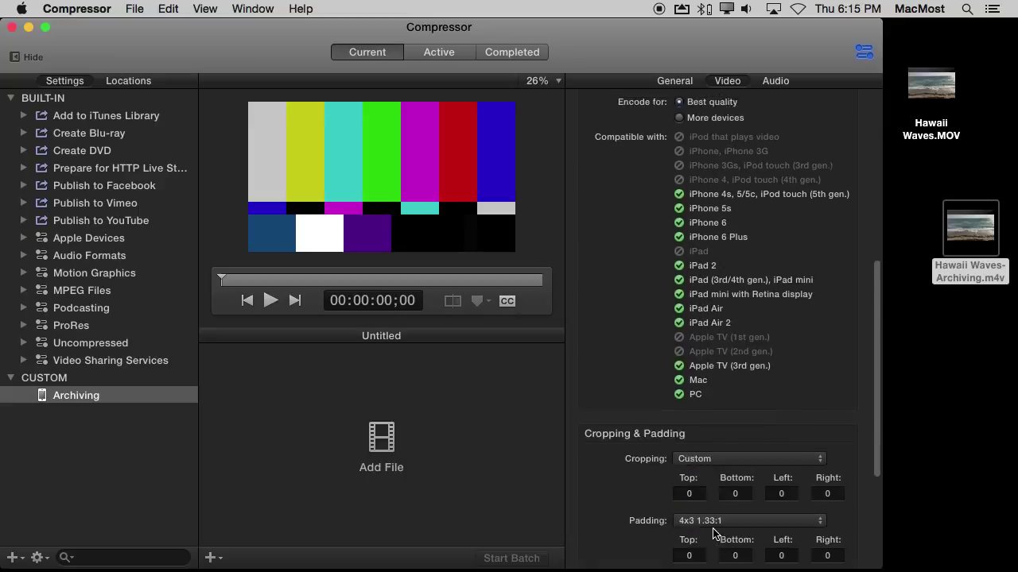
pyautogui.scroll(8, 713, 535)
pyautogui.scroll(3, 713, 534)
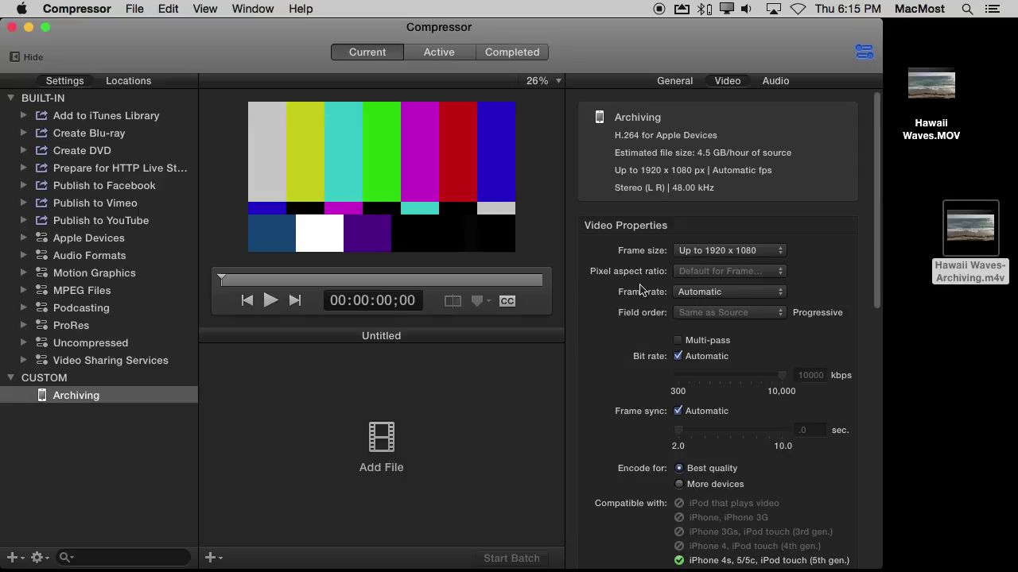
pyautogui.moveTo(986, 216)
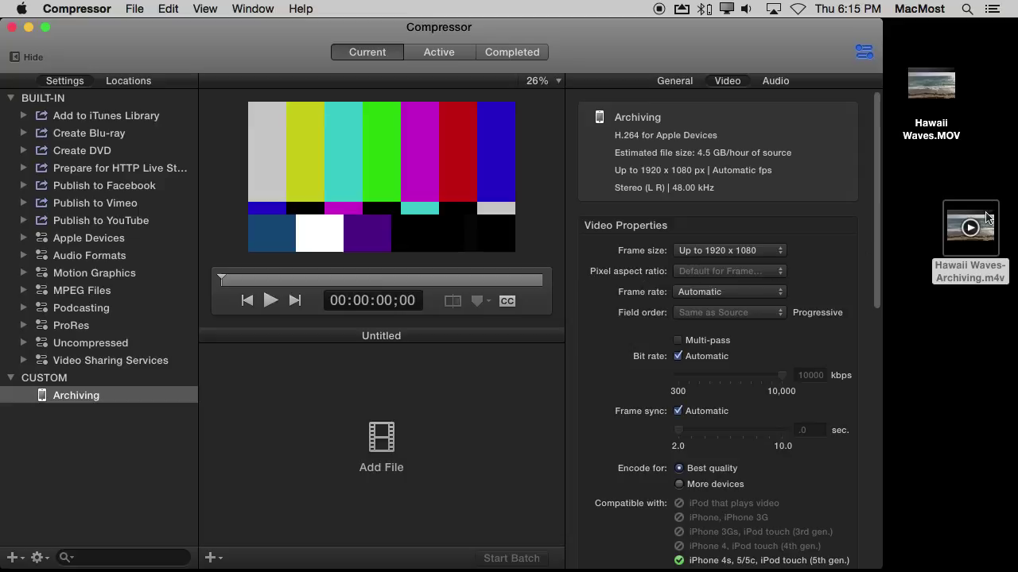